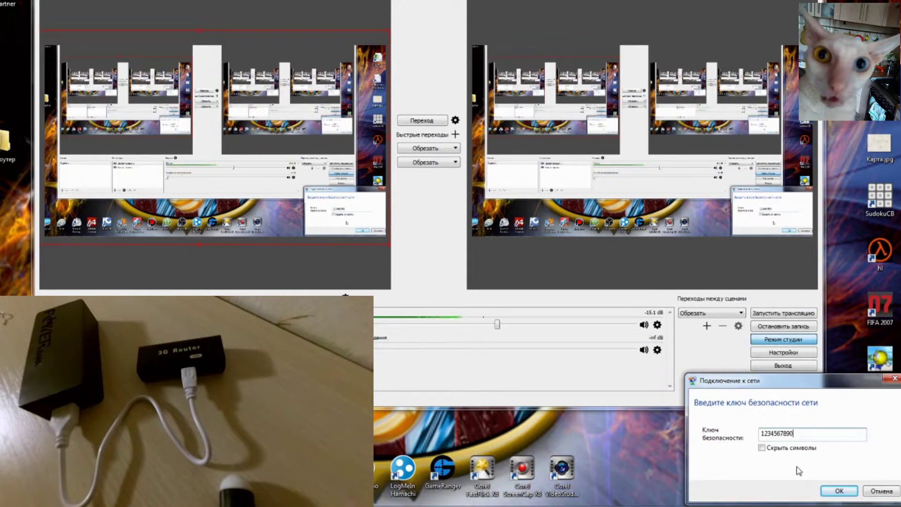
Join the router's Wi-Fi network and sign in to the 192.168.100.1 admin page.
{"action": "left_click", "coordinate": [836, 491]}
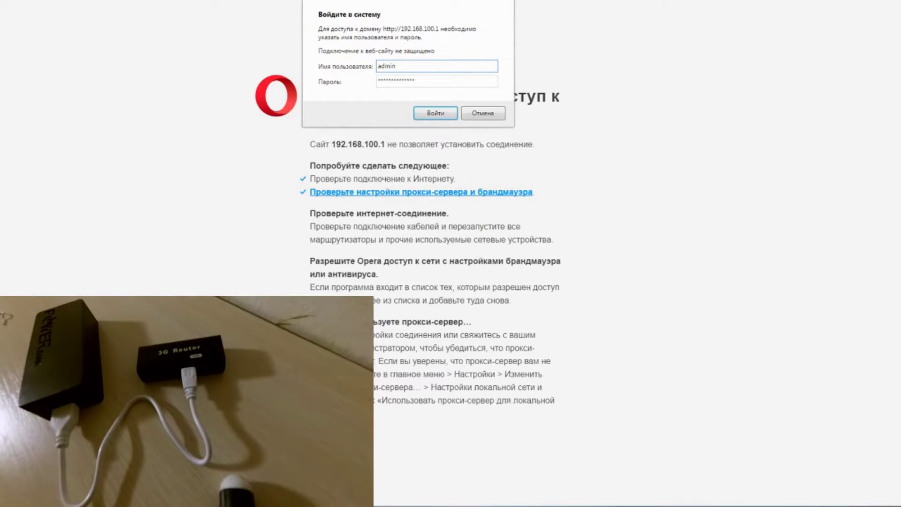
{"action": "left_click", "coordinate": [436, 114]}
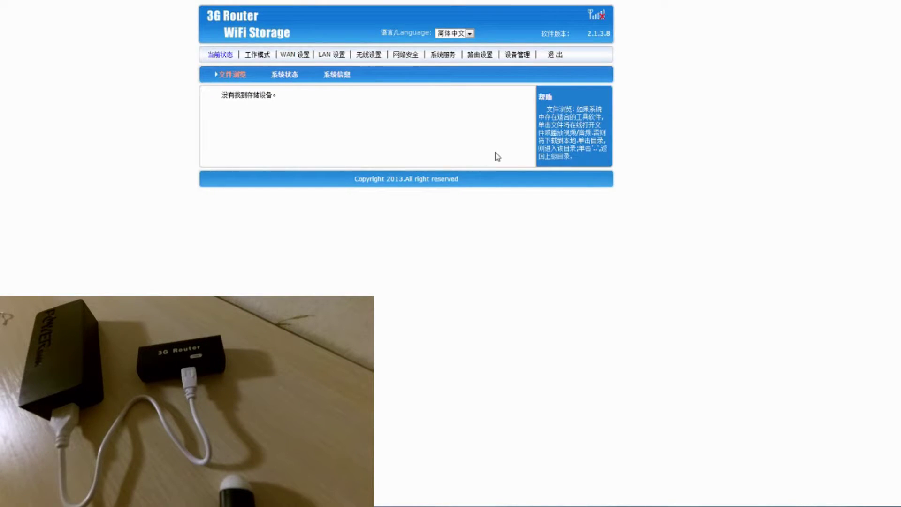
Switch the interface to English and start the firmware upgrade with keenetik-clone.bin.
{"action": "left_click", "coordinate": [466, 33]}
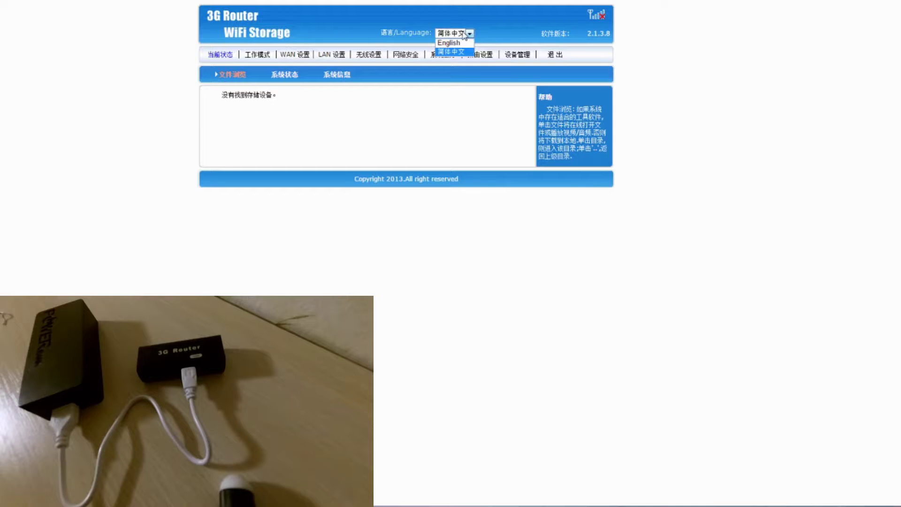
{"action": "left_click", "coordinate": [467, 44]}
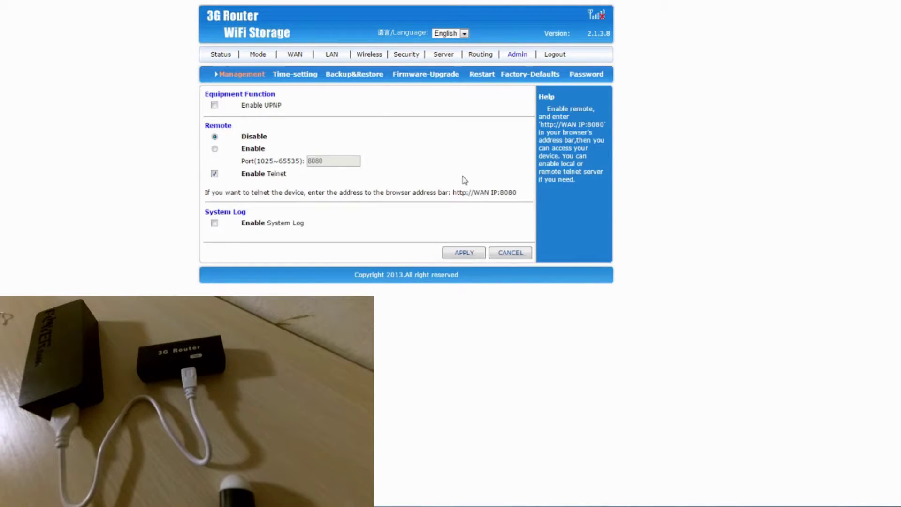
{"action": "left_click", "coordinate": [447, 75]}
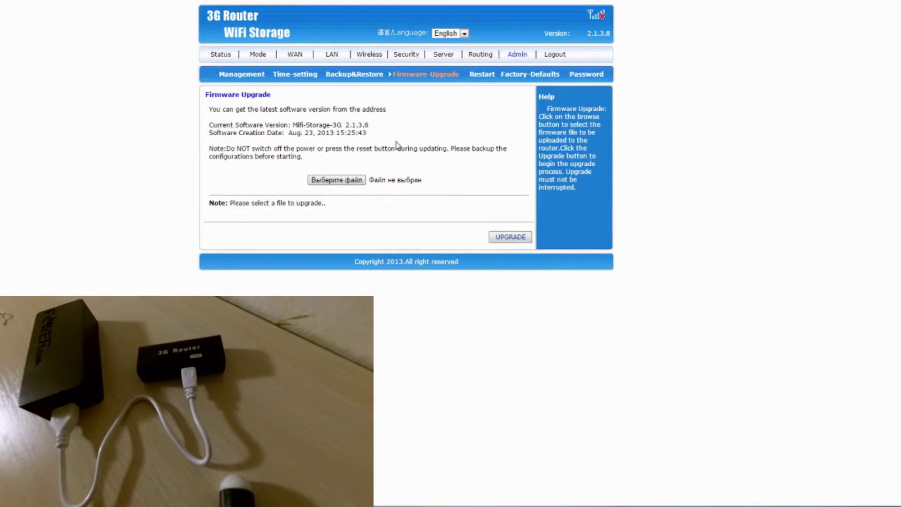
{"action": "left_click", "coordinate": [350, 182]}
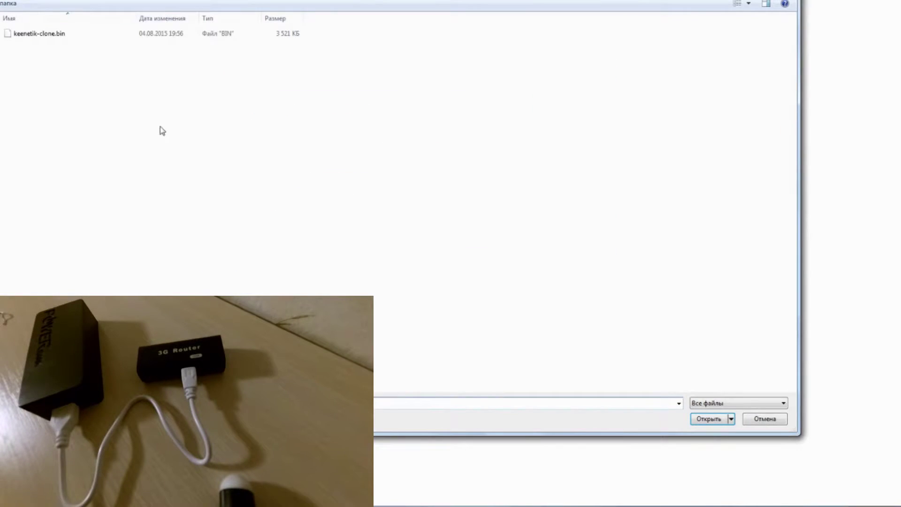
{"action": "left_click", "coordinate": [55, 38]}
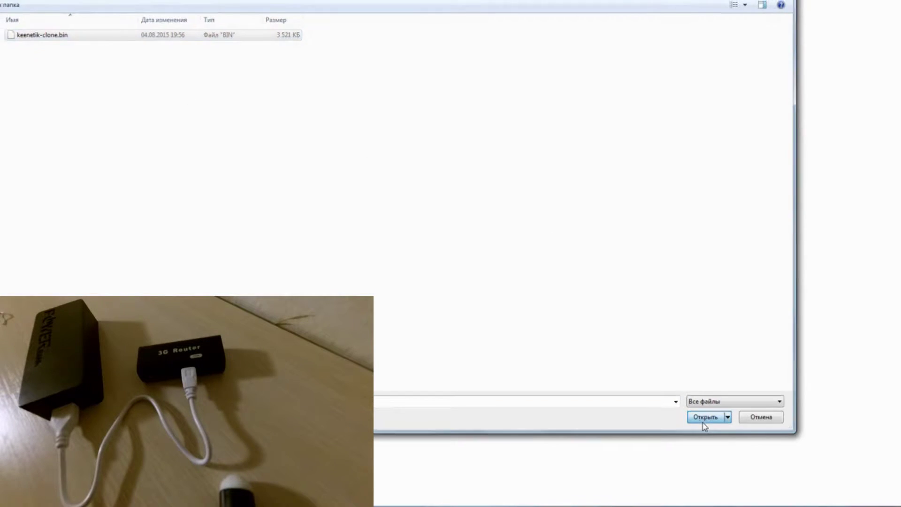
{"action": "left_click", "coordinate": [704, 423]}
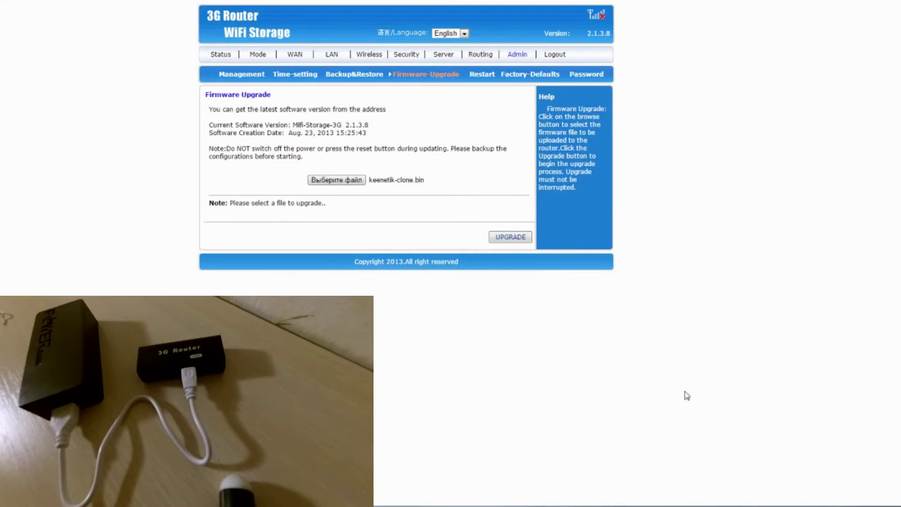
{"action": "left_click", "coordinate": [518, 241]}
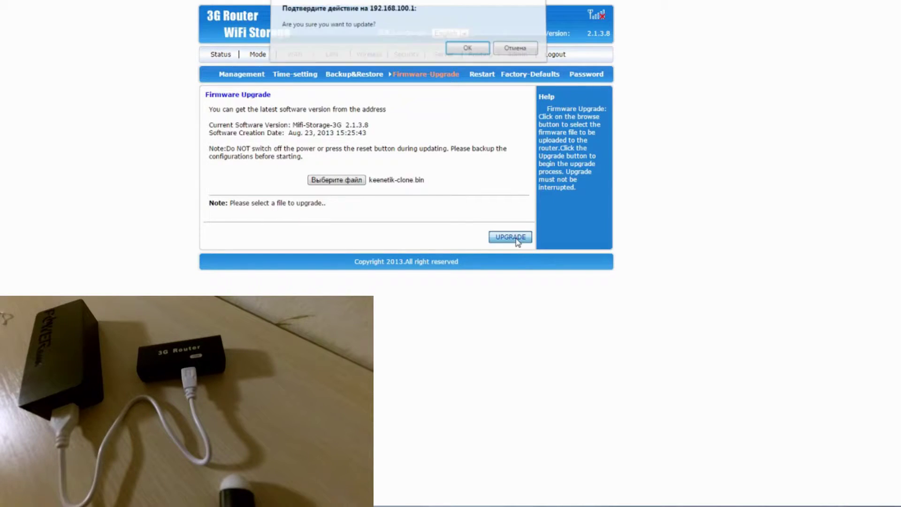
{"action": "left_click", "coordinate": [530, 67]}
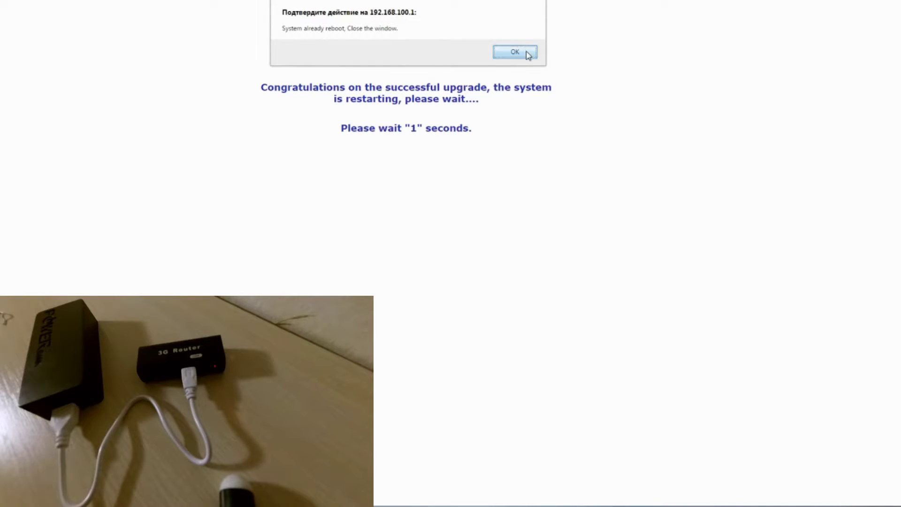
Dismiss the 'System already reboot' notice once the upgrade finishes.
{"action": "left_click", "coordinate": [528, 54]}
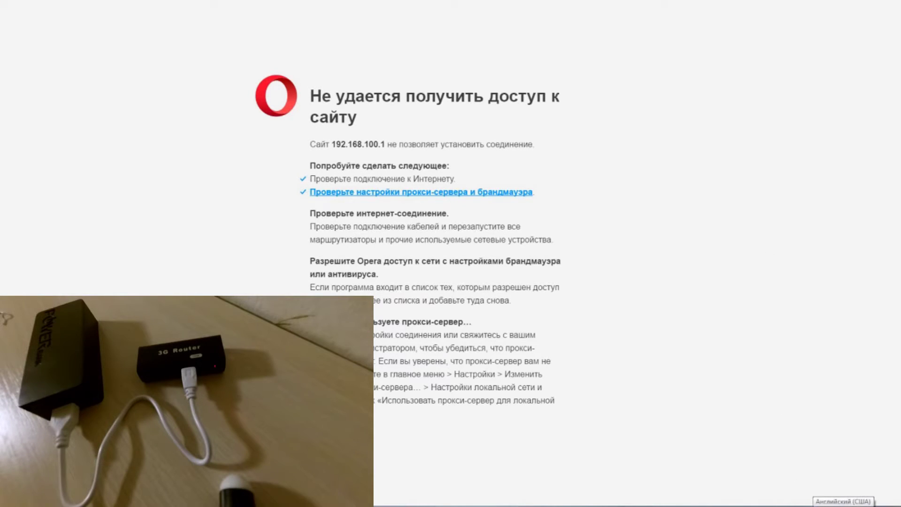
Connect the PC to the ZyXEL_KEENETIC_4G_II_A005F2 wireless network.
{"action": "left_click", "coordinate": [864, 505]}
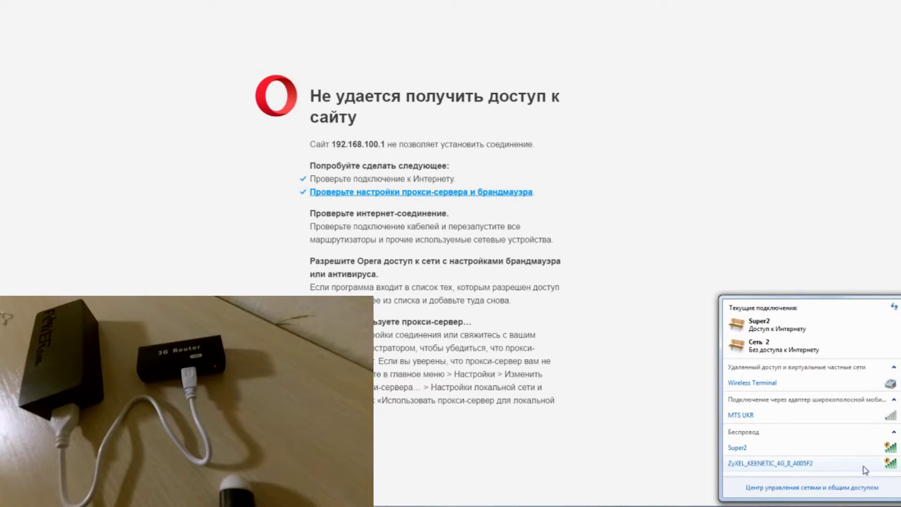
{"action": "left_click", "coordinate": [849, 466]}
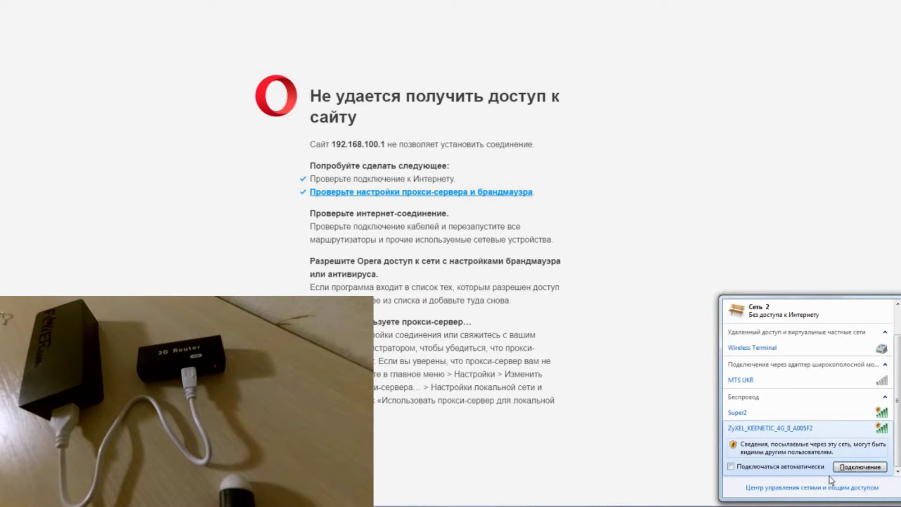
{"action": "left_click", "coordinate": [858, 467]}
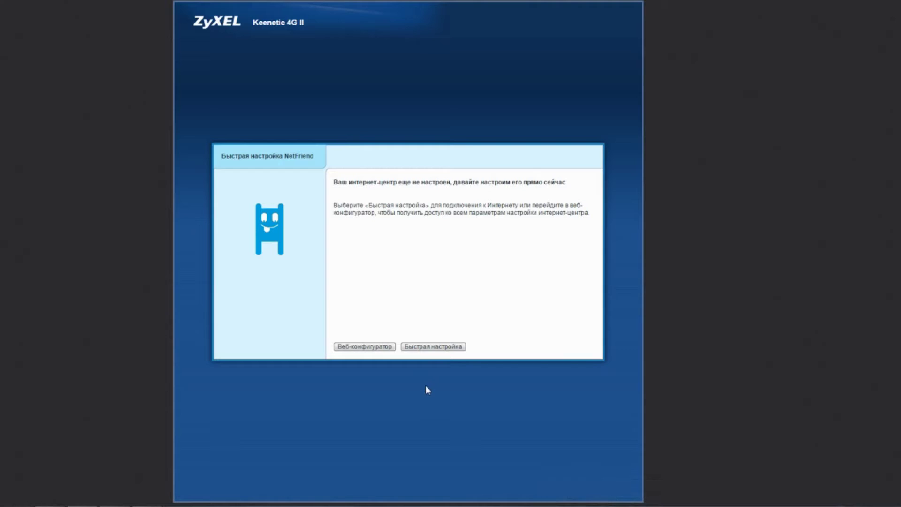
Enter the full web configurator, skipping the admin password prompt, and view Internet connections.
{"action": "left_click", "coordinate": [372, 349]}
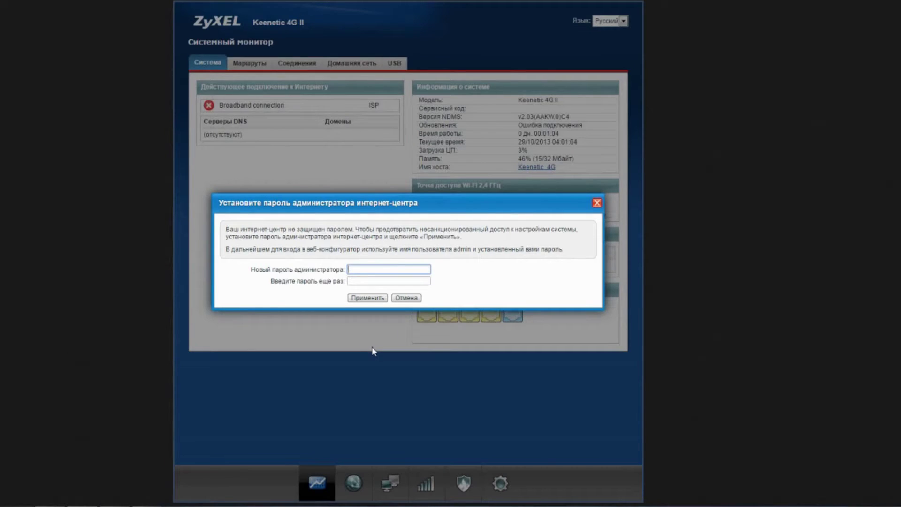
{"action": "left_click", "coordinate": [406, 299]}
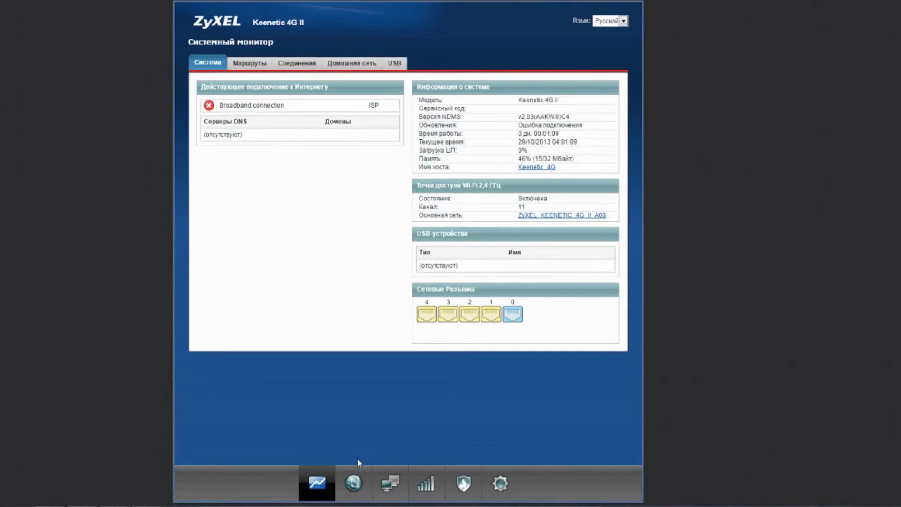
{"action": "left_click", "coordinate": [355, 485]}
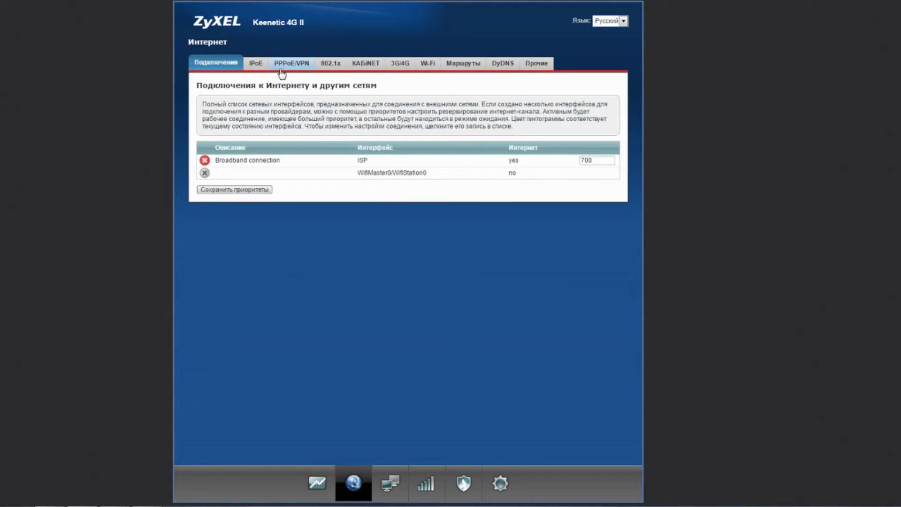
Add port 1 to the Broadband connection with VLAN ID tagging on ports 0 and 1, and apply.
{"action": "left_click", "coordinate": [261, 65]}
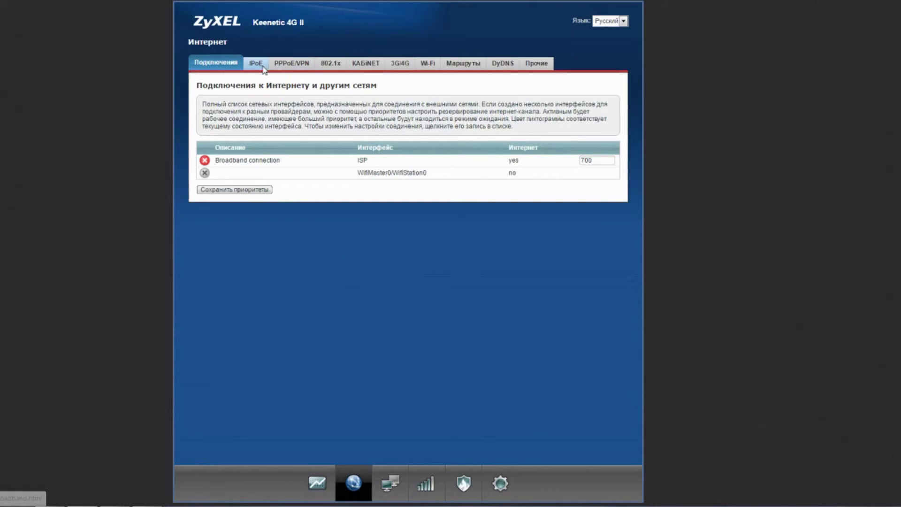
{"action": "left_click", "coordinate": [307, 164]}
{"action": "left_click", "coordinate": [422, 180]}
{"action": "left_click", "coordinate": [422, 191]}
{"action": "left_click", "coordinate": [443, 192]}
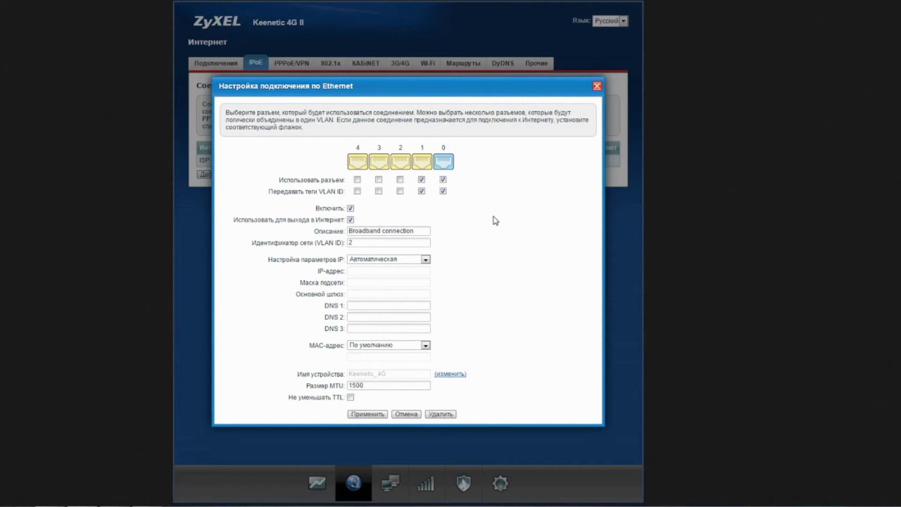
{"action": "left_click", "coordinate": [368, 414]}
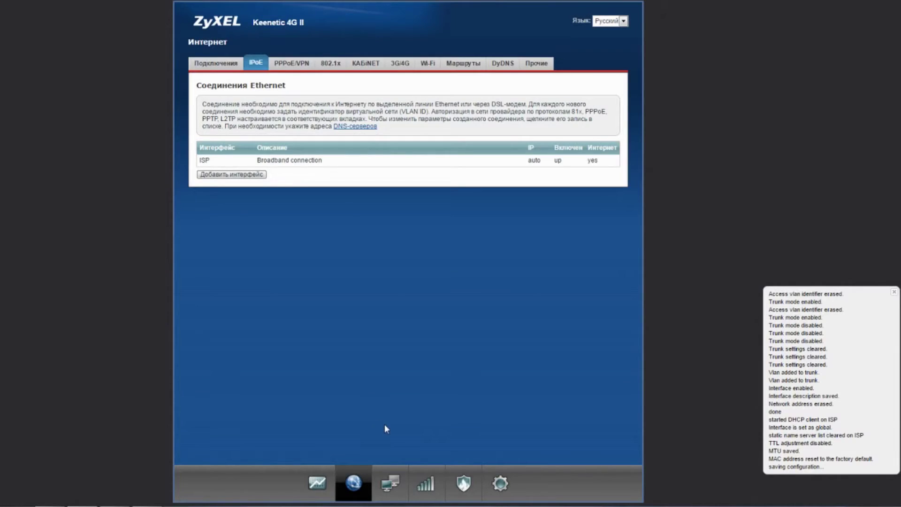
{"action": "left_click", "coordinate": [432, 484]}
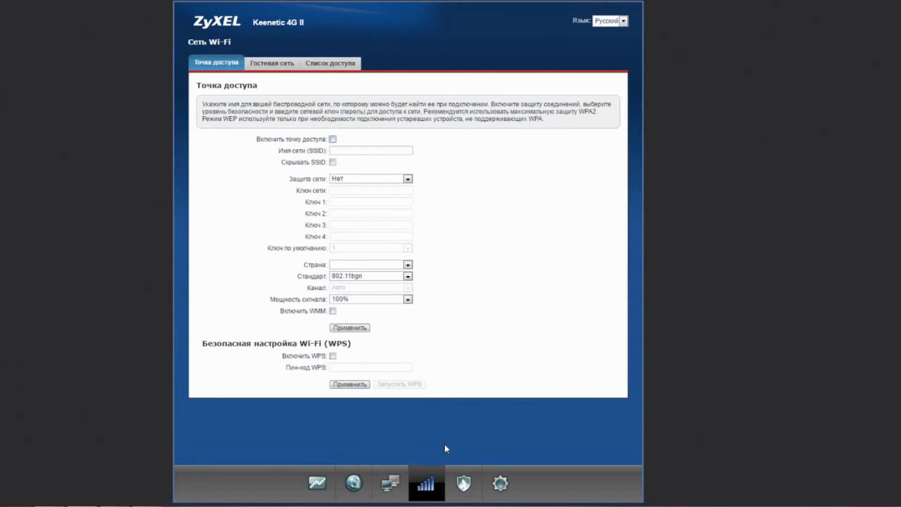
Set the Wi-Fi access point country to Ukraine and signal power to 25%.
{"action": "left_click", "coordinate": [448, 265]}
{"action": "scroll", "coordinate": [419, 378], "scroll_direction": "down", "scroll_amount": 5}
{"action": "left_click", "coordinate": [419, 354]}
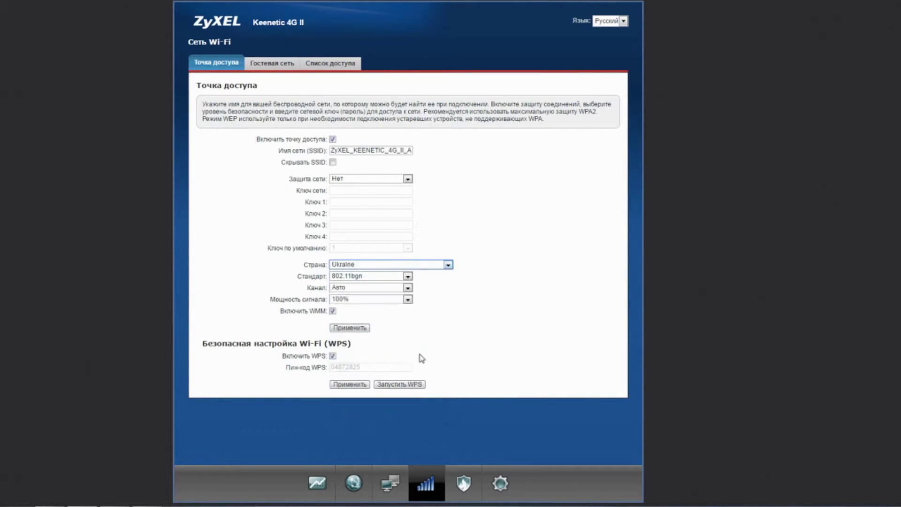
{"action": "left_click", "coordinate": [404, 300]}
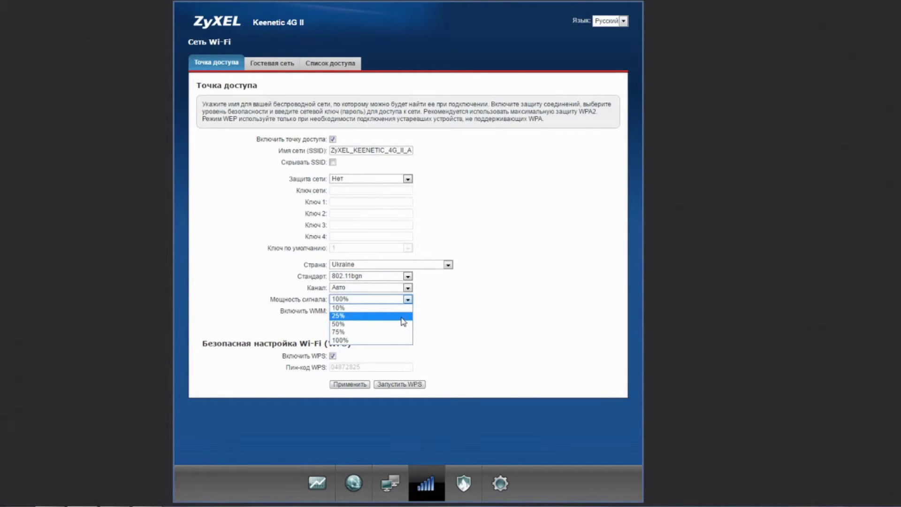
{"action": "left_click", "coordinate": [404, 316]}
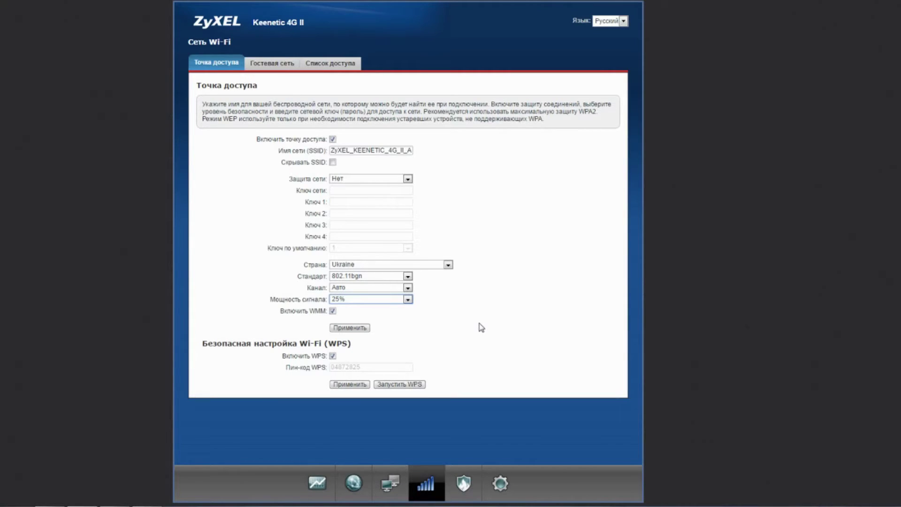
Turn off WMM and WPS, saving each setting.
{"action": "left_click", "coordinate": [333, 311]}
{"action": "left_click", "coordinate": [355, 328]}
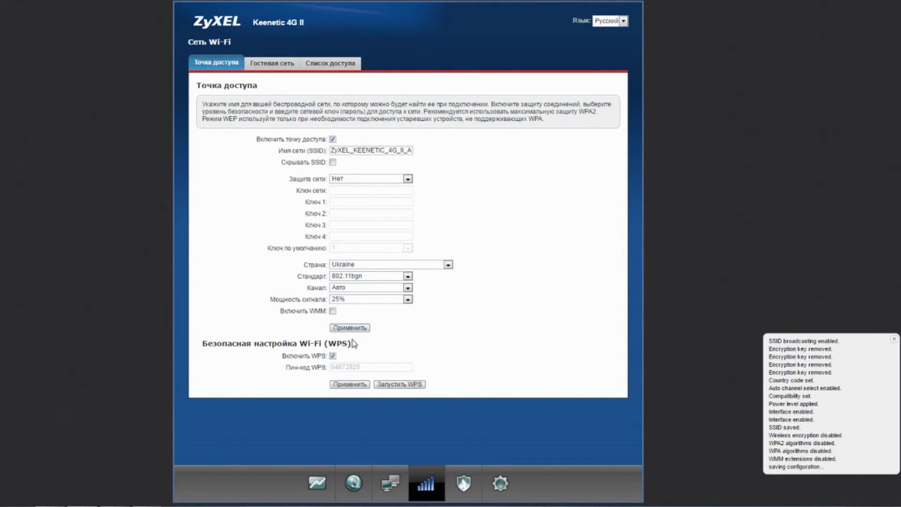
{"action": "left_click", "coordinate": [333, 356]}
{"action": "left_click", "coordinate": [350, 384]}
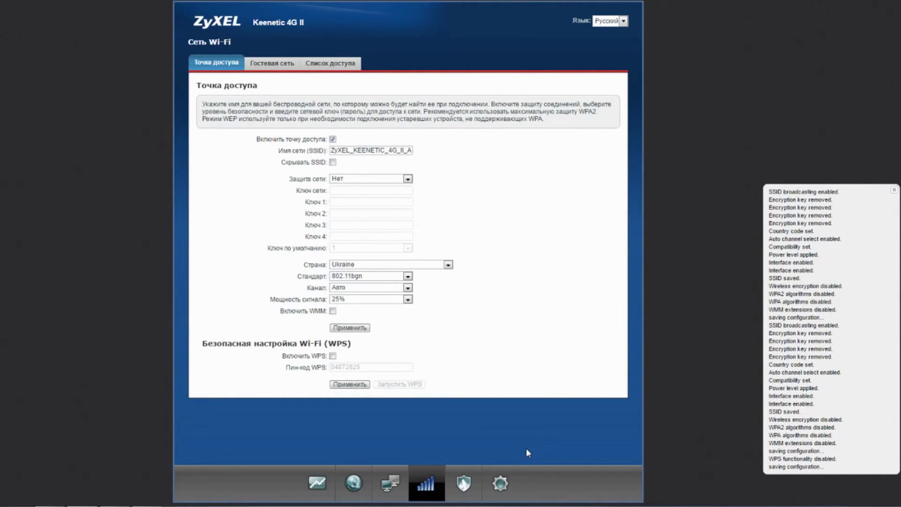
{"action": "left_click", "coordinate": [510, 487]}
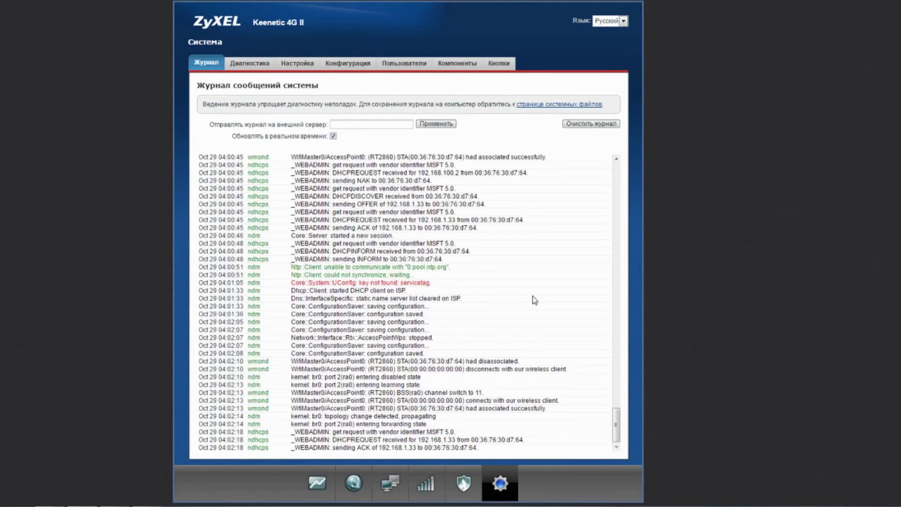
Set the router's time zone to UTC+2 Europe/Kiev and apply it.
{"action": "left_click", "coordinate": [310, 63]}
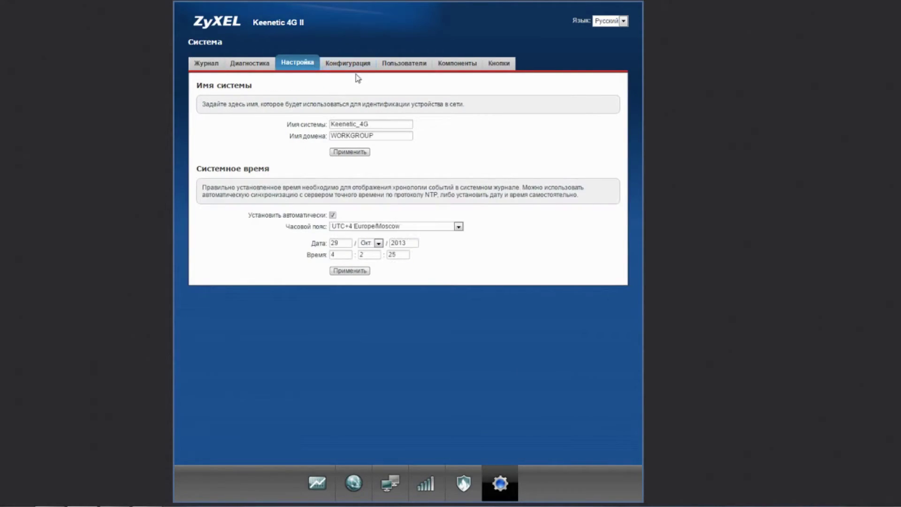
{"action": "left_click", "coordinate": [436, 227]}
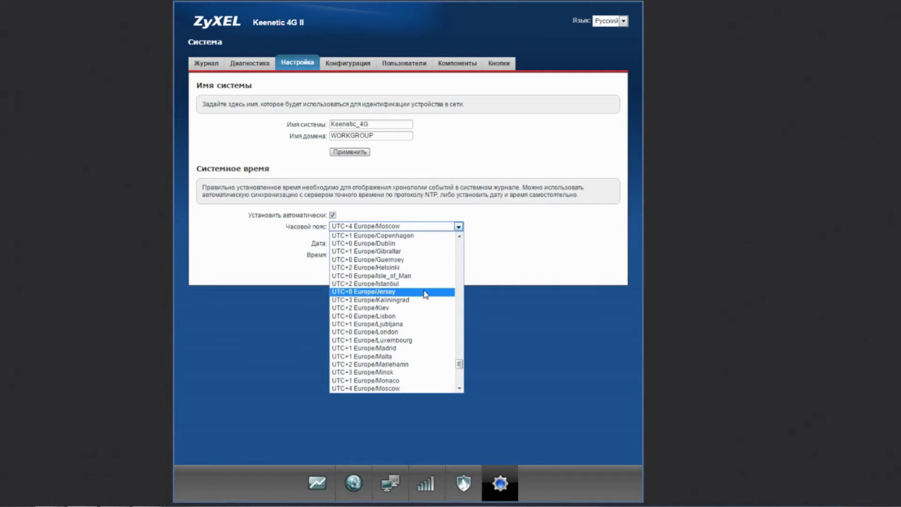
{"action": "left_click", "coordinate": [420, 308]}
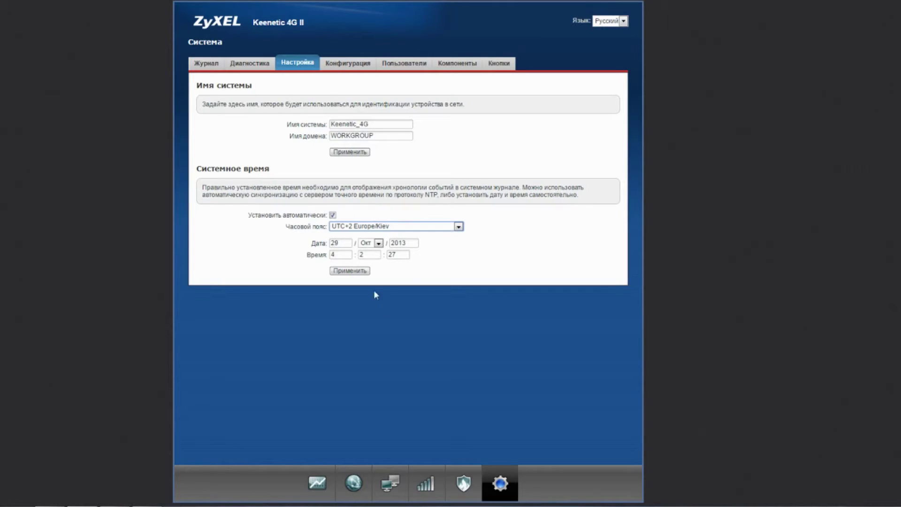
{"action": "left_click", "coordinate": [366, 272]}
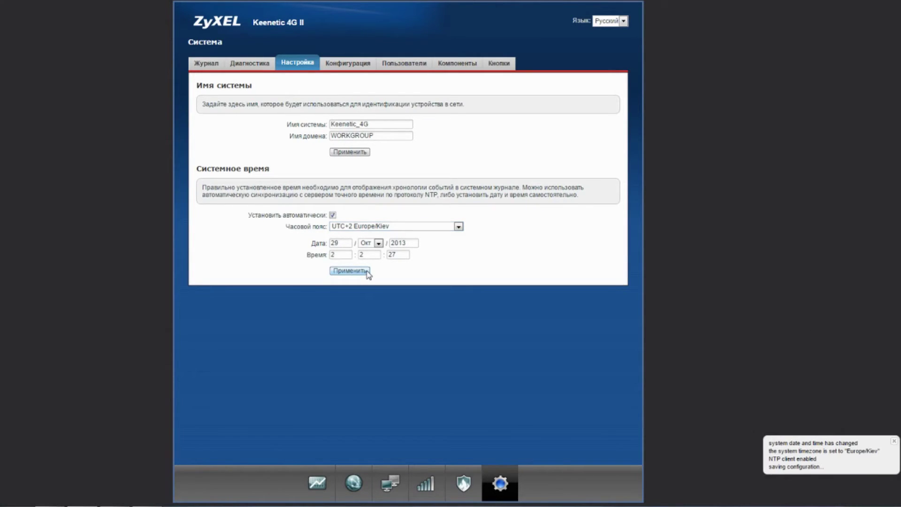
Give the admin account a new password, save it, and sign back in.
{"action": "left_click", "coordinate": [407, 64]}
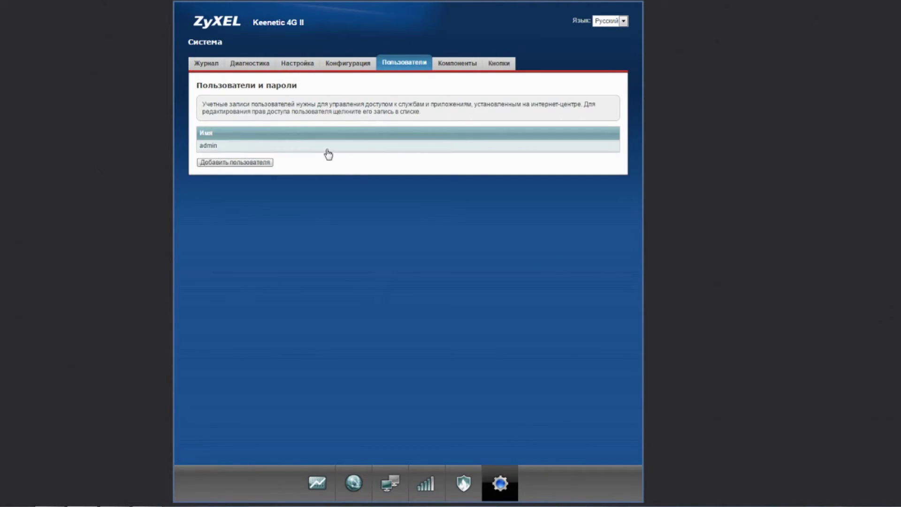
{"action": "left_click", "coordinate": [328, 147]}
{"action": "left_click", "coordinate": [369, 273]}
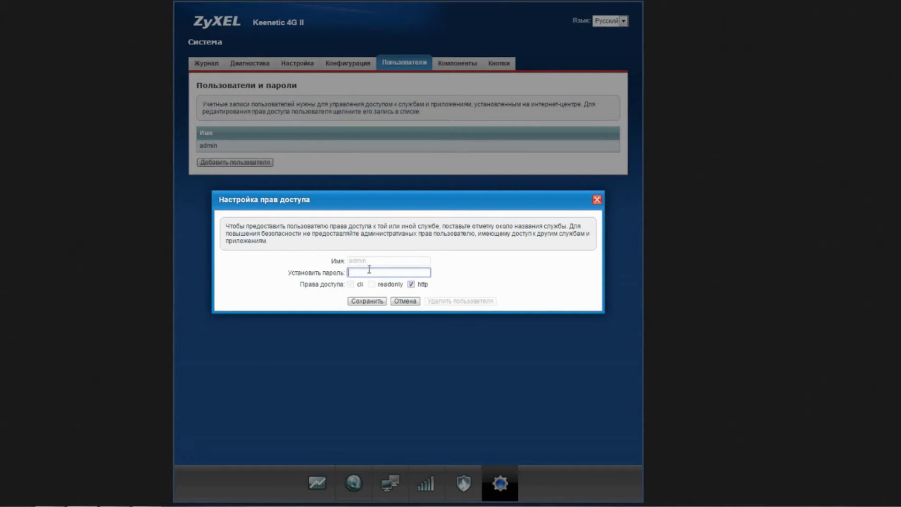
{"action": "type", "text": "a"}
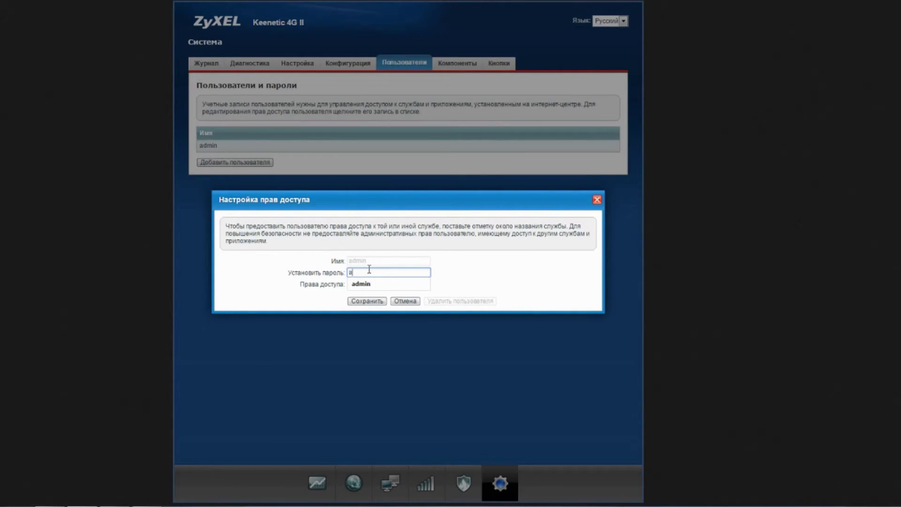
{"action": "type", "text": "dmin"}
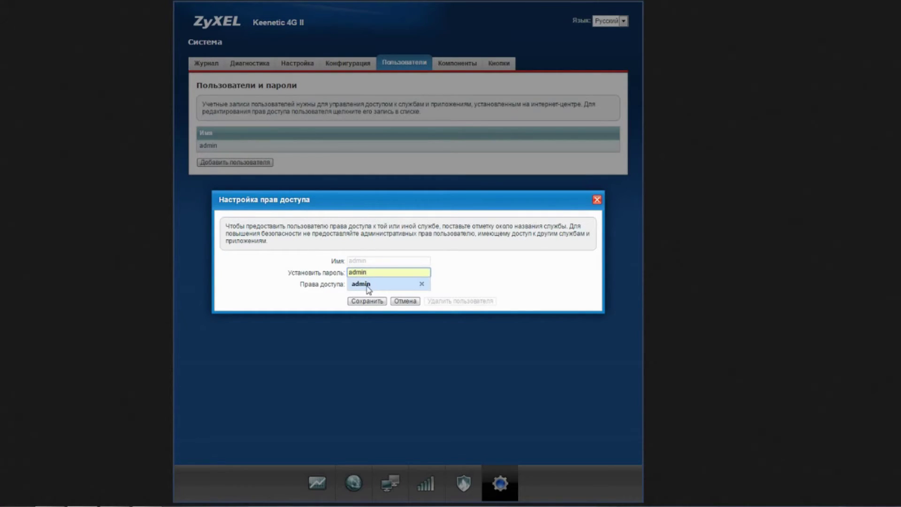
{"action": "left_click", "coordinate": [367, 301]}
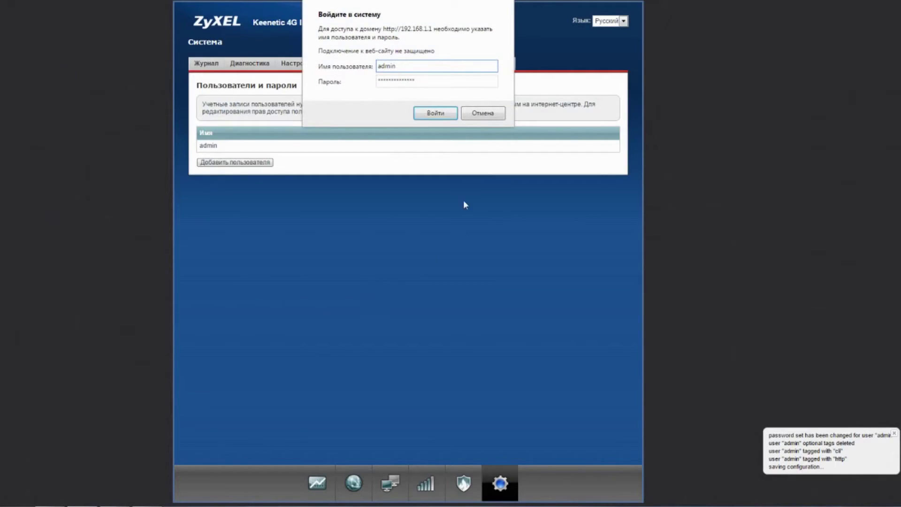
{"action": "left_click", "coordinate": [437, 114]}
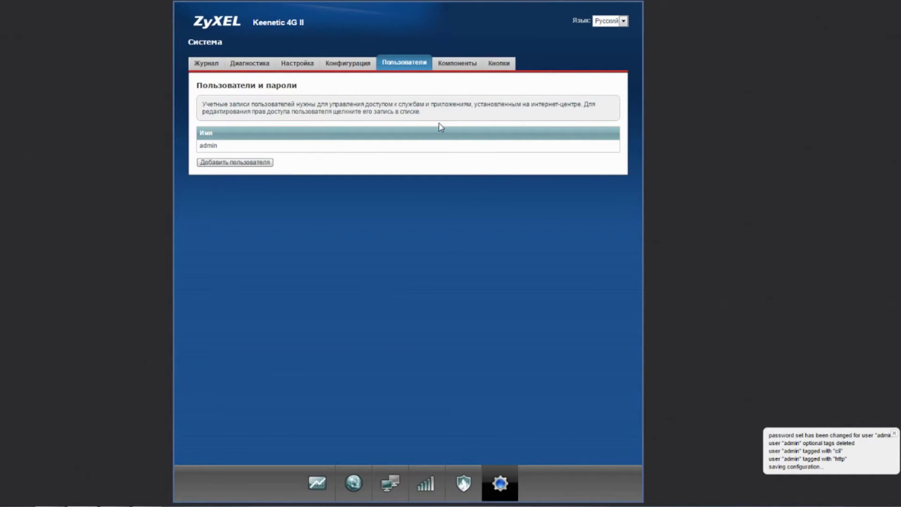
{"action": "left_click", "coordinate": [513, 58]}
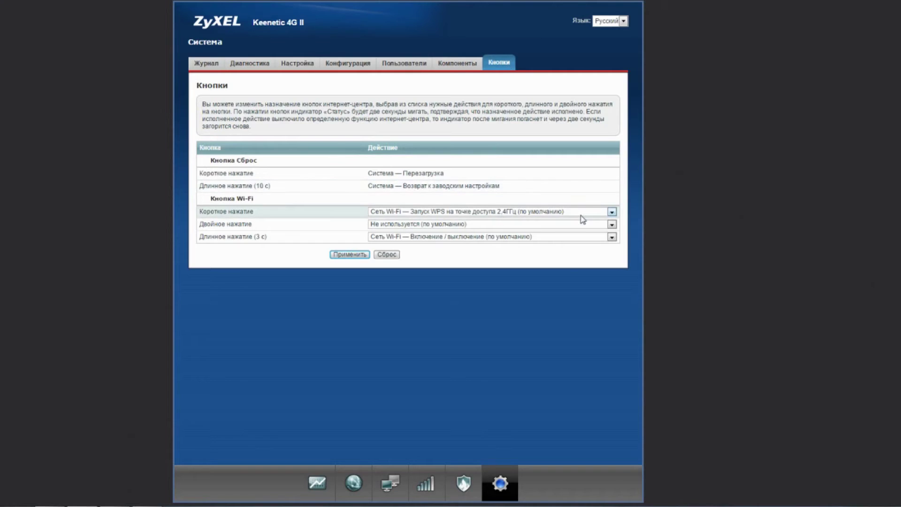
Set the Wi-Fi button's short and long press actions to Не используется and apply.
{"action": "left_click", "coordinate": [600, 214]}
{"action": "left_click", "coordinate": [583, 222]}
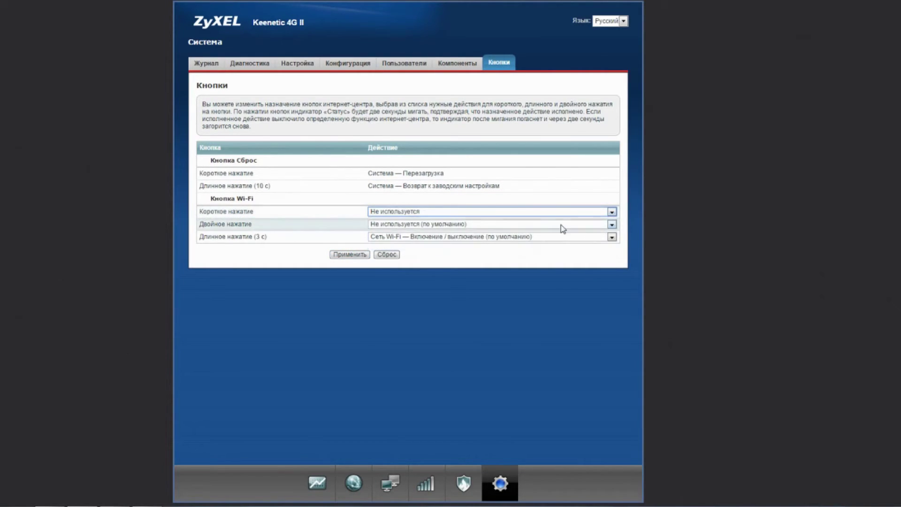
{"action": "left_click", "coordinate": [584, 237]}
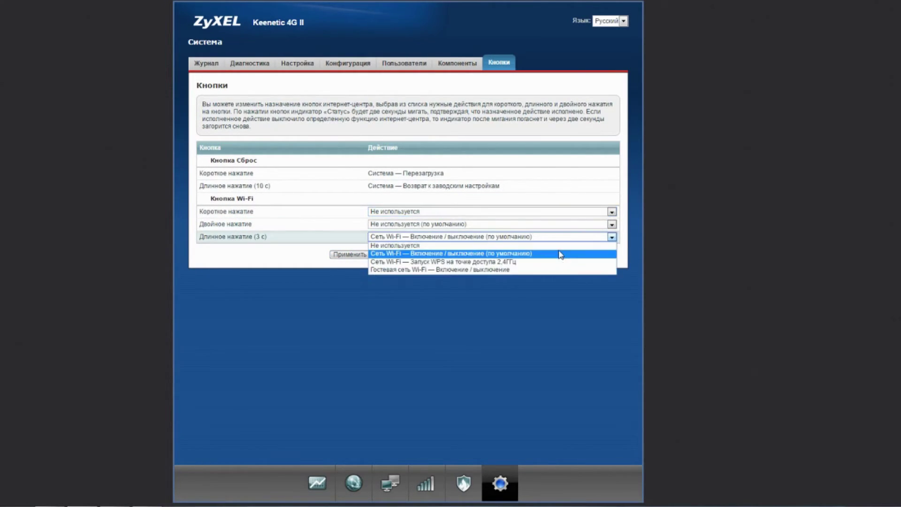
{"action": "left_click", "coordinate": [561, 246]}
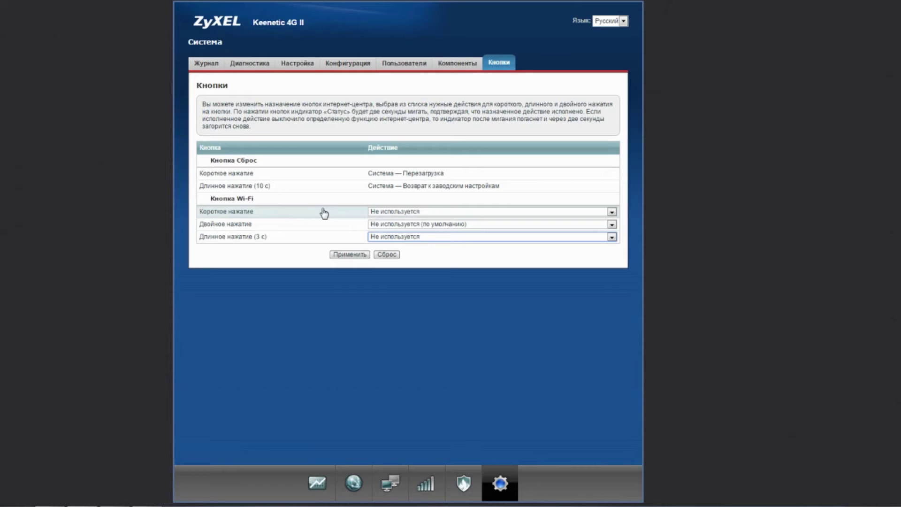
{"action": "left_click", "coordinate": [341, 257]}
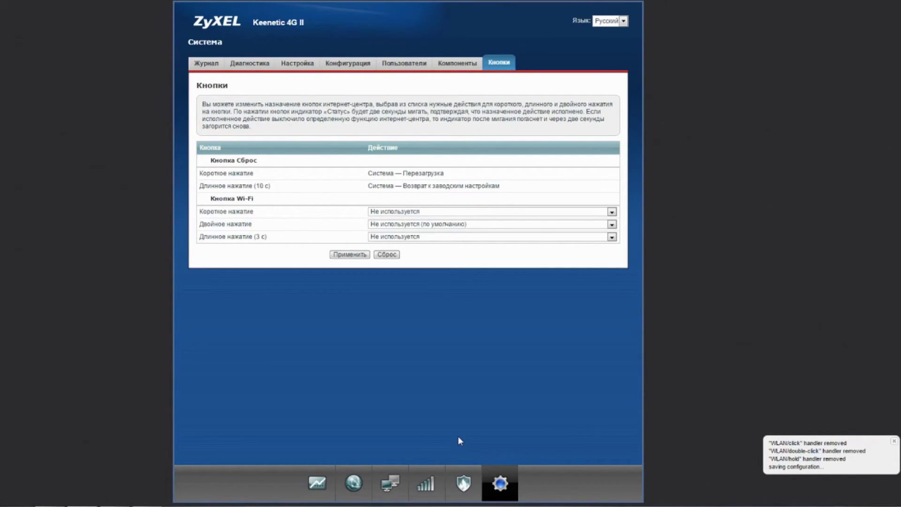
Review the Wi-Fi access point's security modes, keep Защита сети on Нет, then view the system monitor.
{"action": "left_click", "coordinate": [419, 463]}
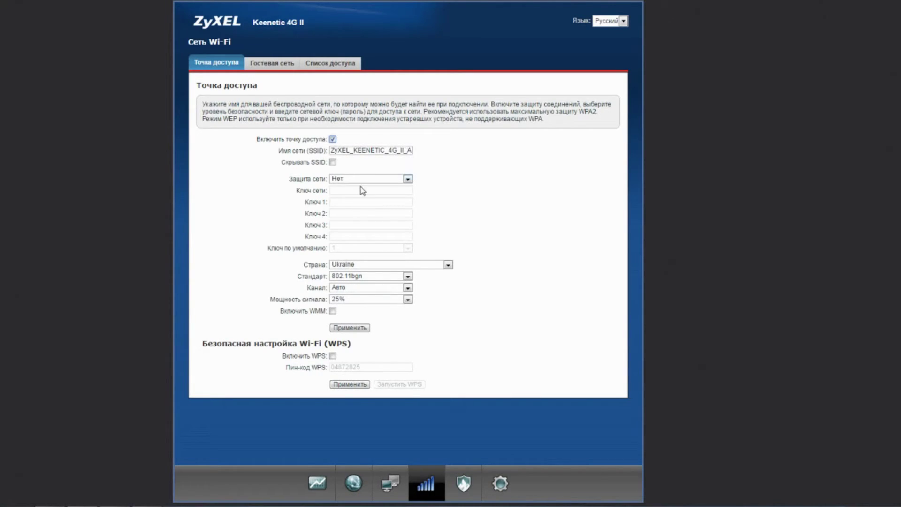
{"action": "left_click", "coordinate": [408, 179]}
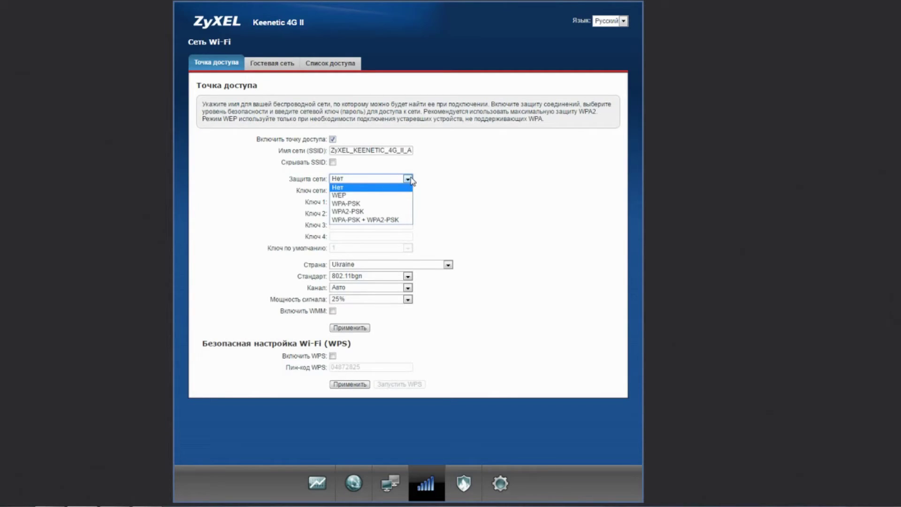
{"action": "left_click", "coordinate": [478, 174]}
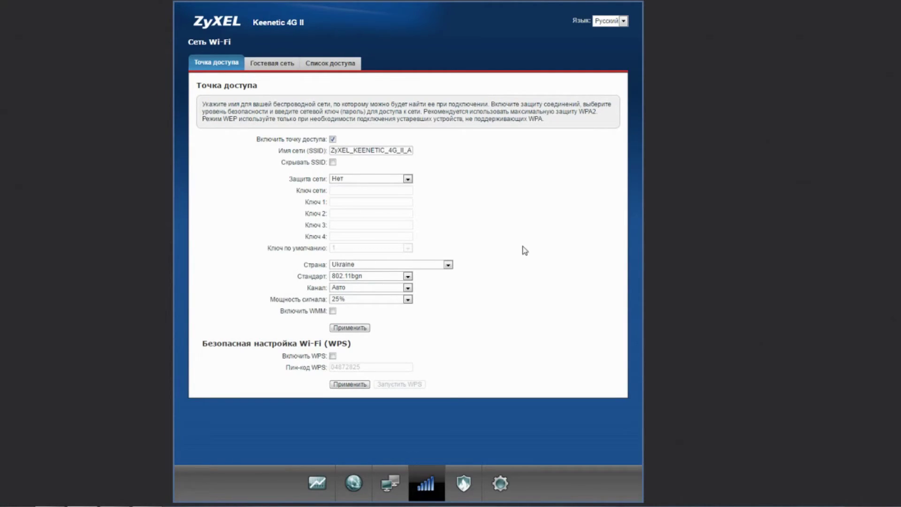
{"action": "left_click", "coordinate": [321, 488]}
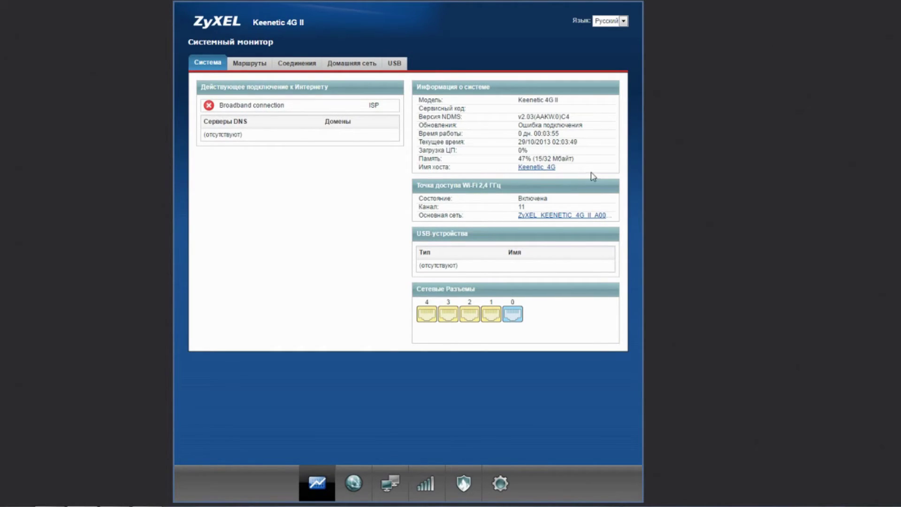
{"action": "left_click", "coordinate": [399, 61]}
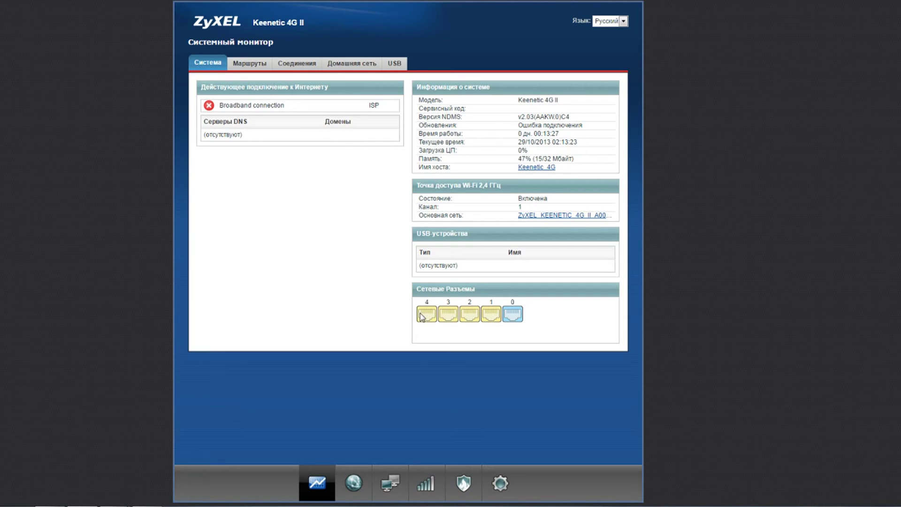
Pass through the Wi-Fi settings to the Internet connections list showing Broadband connection (ISP).
{"action": "left_click", "coordinate": [423, 486]}
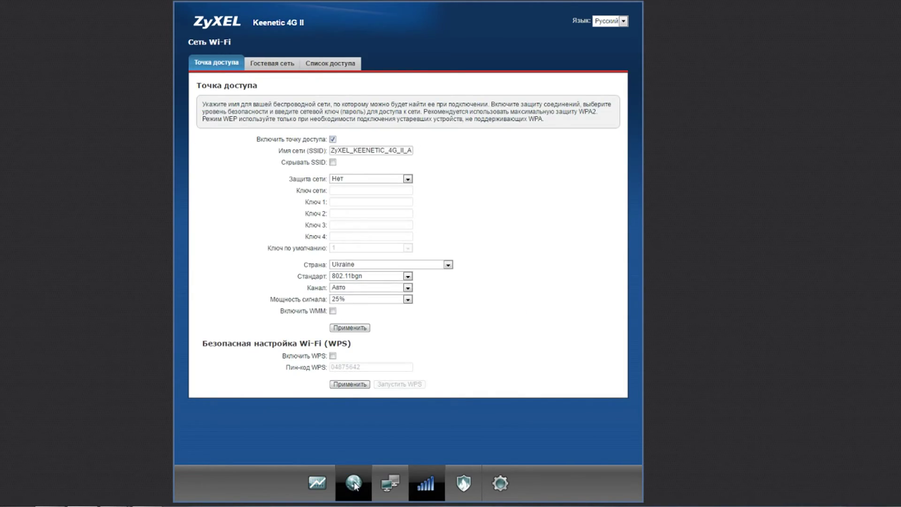
{"action": "left_click", "coordinate": [354, 485]}
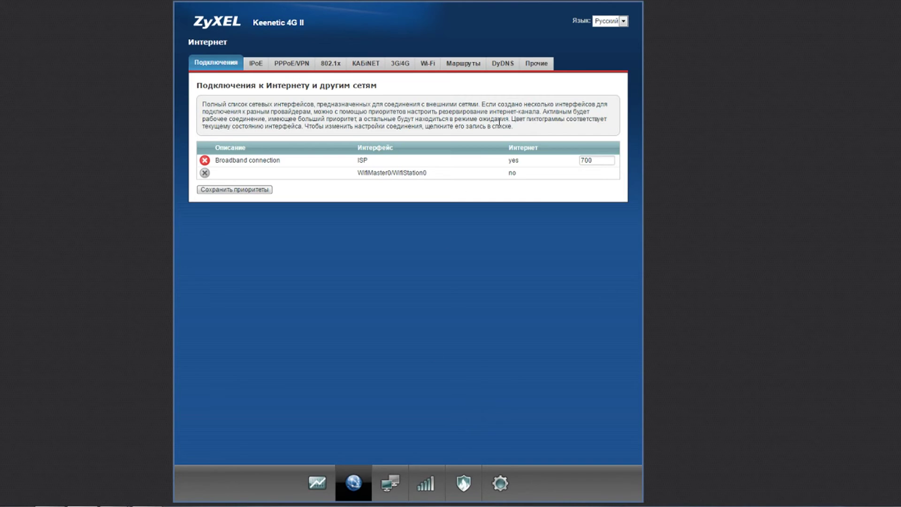
Show the Прочие tab's DNS servers and cancel the Добавить сервер dialog without adding one.
{"action": "left_click", "coordinate": [537, 64]}
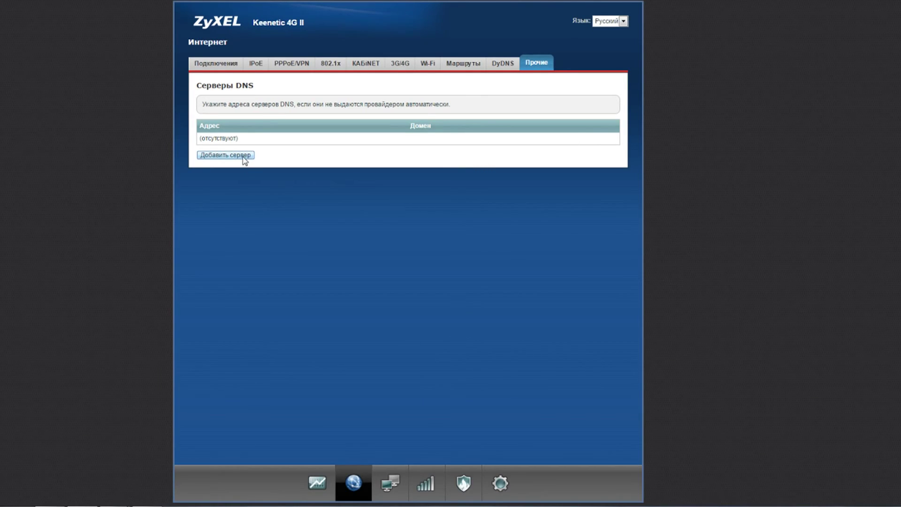
{"action": "left_click", "coordinate": [243, 157]}
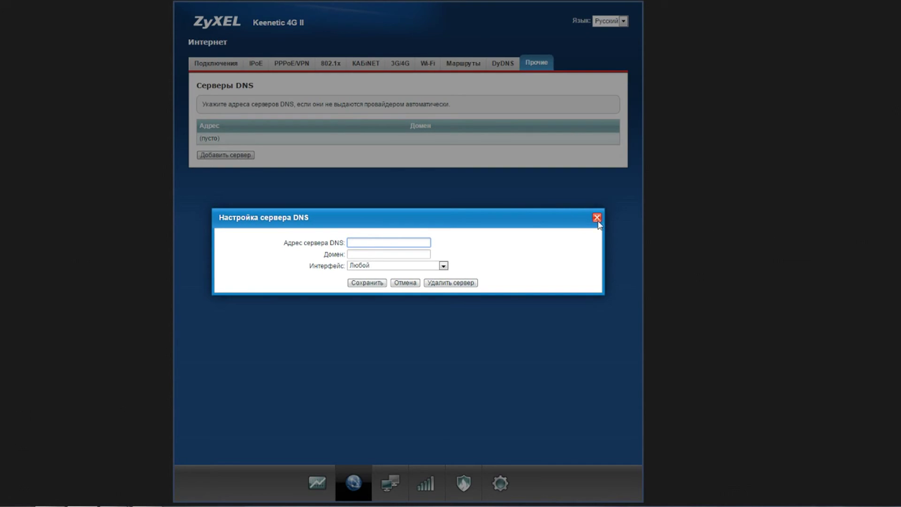
{"action": "left_click", "coordinate": [405, 283]}
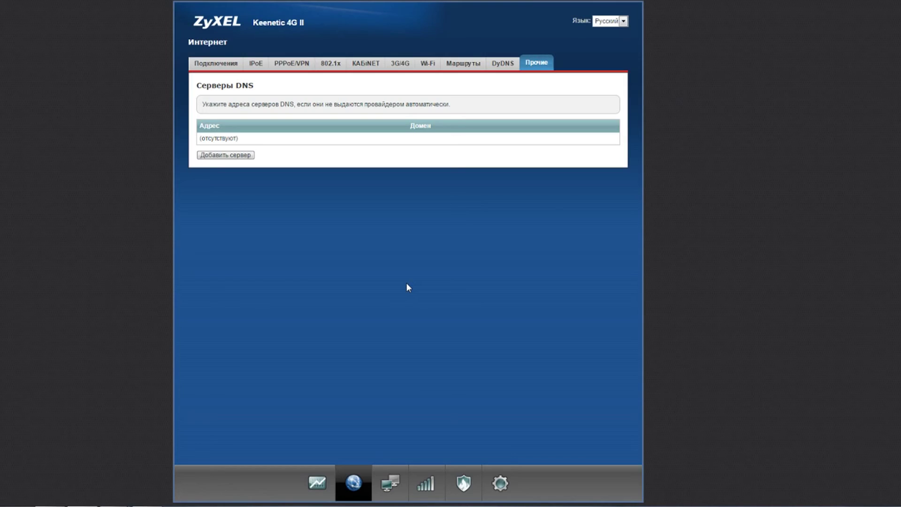